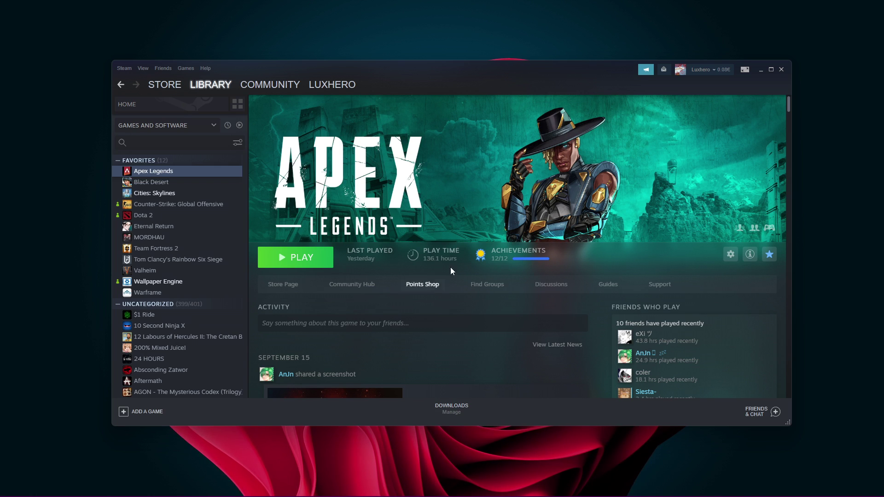
Step: Browse from drive D: through Program Files, steam, Steam, steamapps, common, Apex Legends to EasyAntiCheat
click(762, 70)
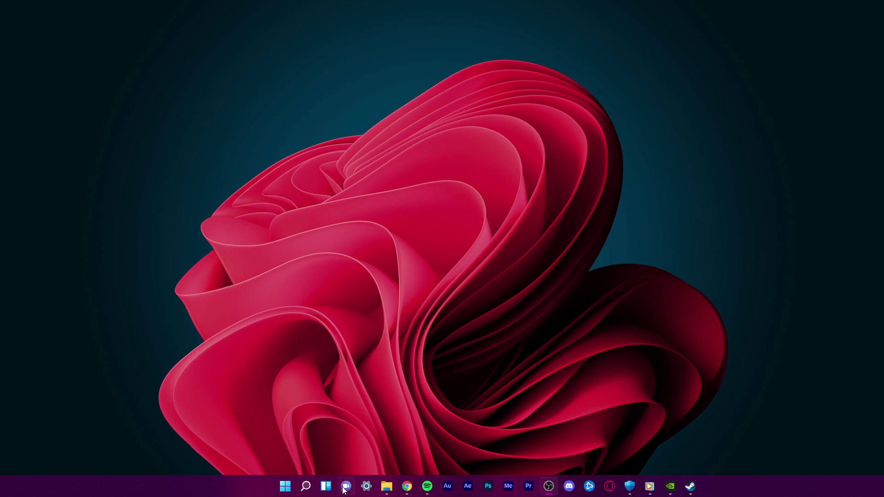
click(386, 486)
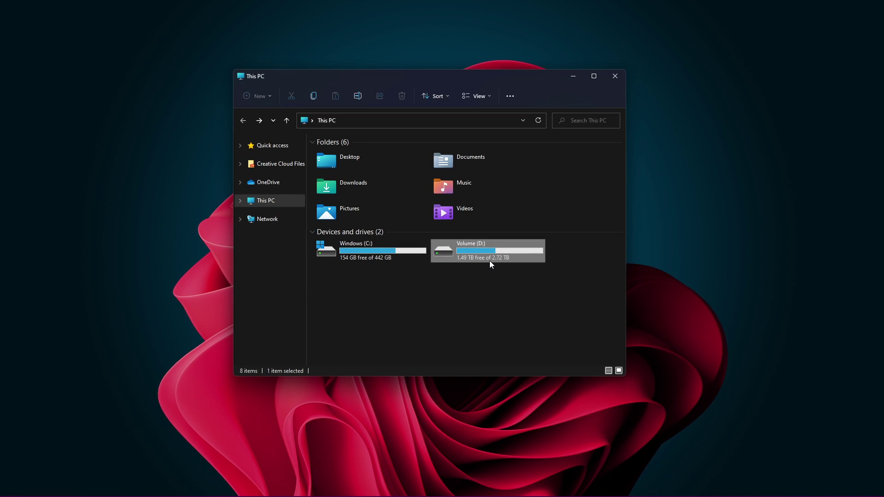
mouse_move(487, 251)
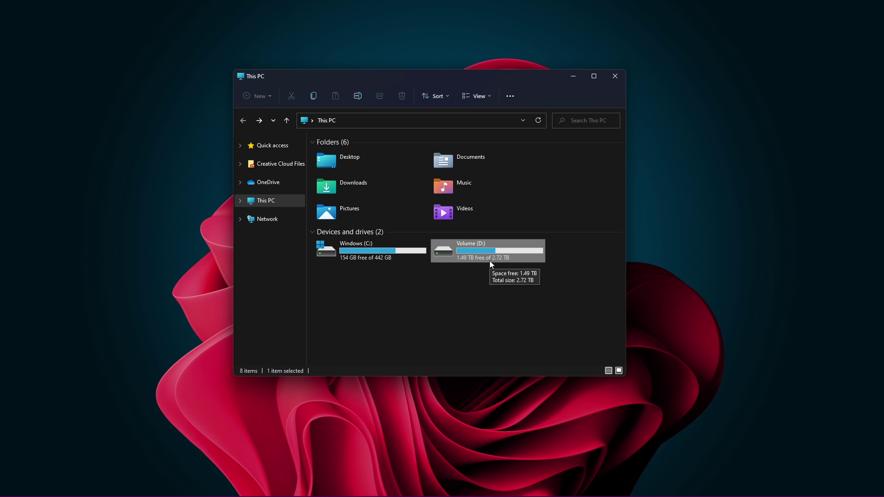
double_click(490, 260)
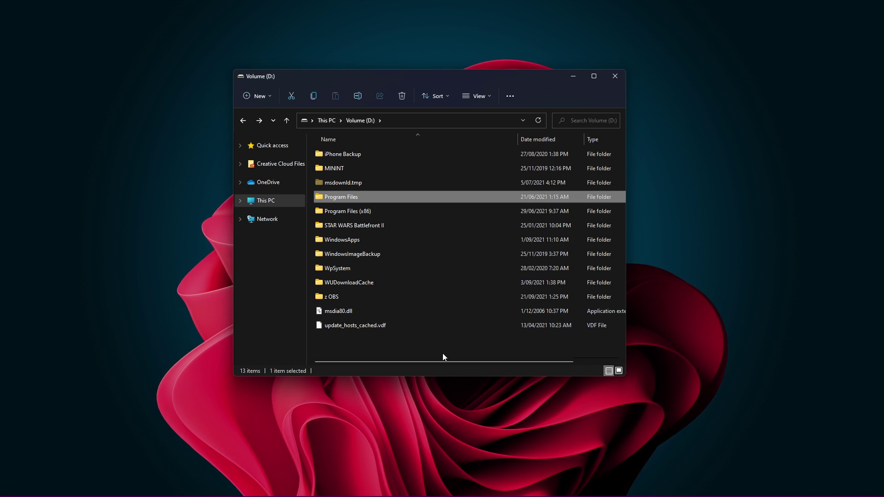
key(Return)
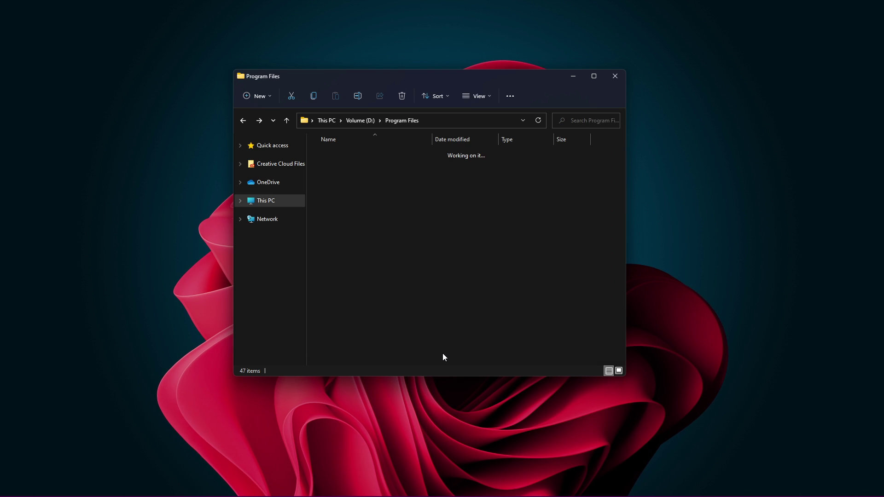
text(steam)
key(Return)
text(steam)
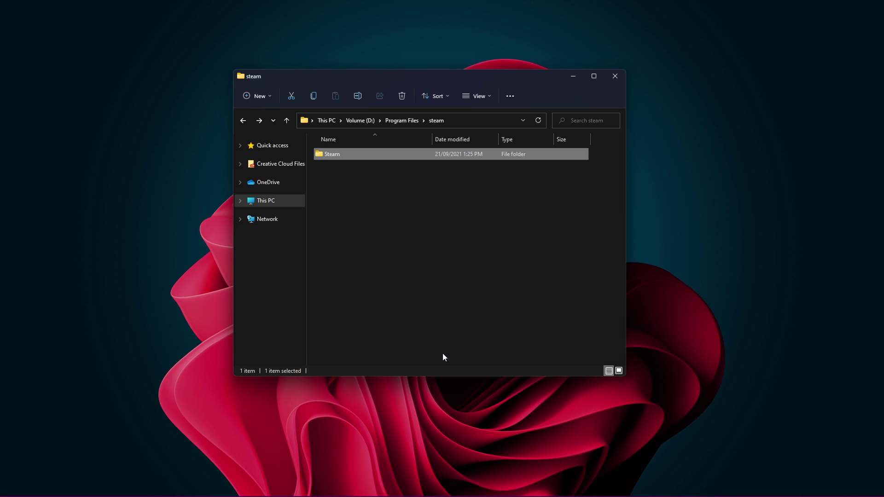
key(Return)
text(steamapps)
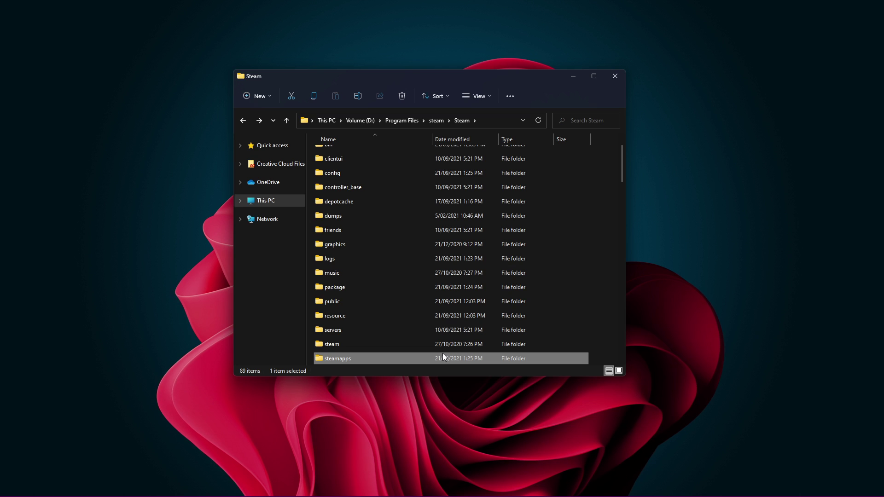
key(Return)
text(common)
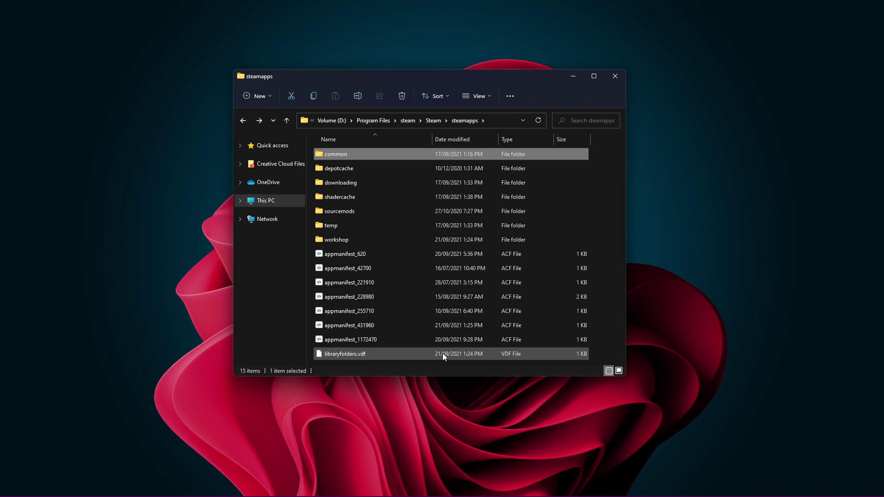
key(Return)
text(apex)
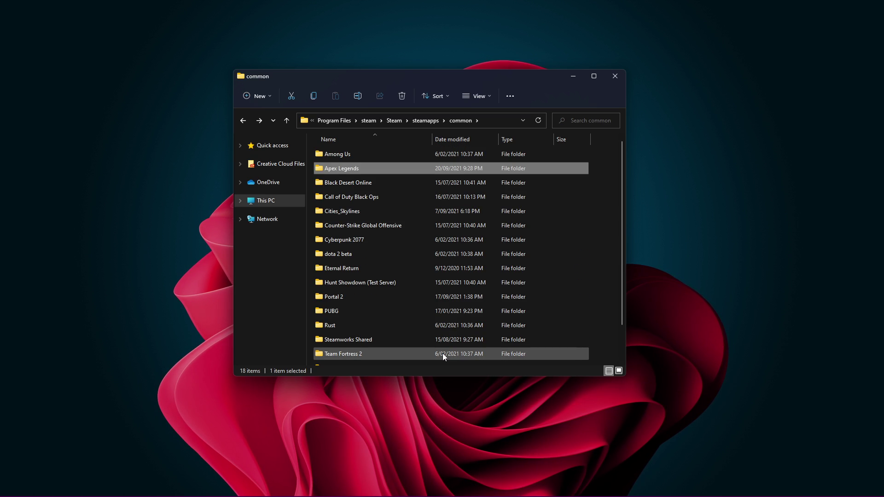
key(Return)
text(easy)
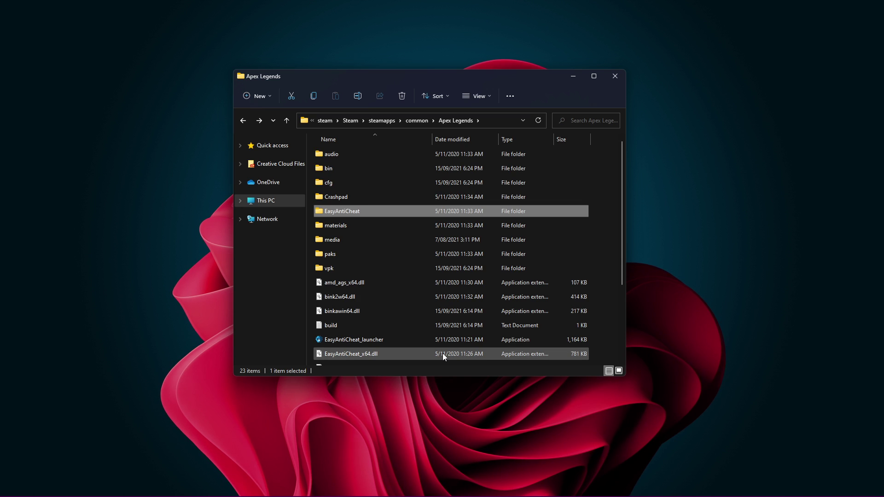
key(Return)
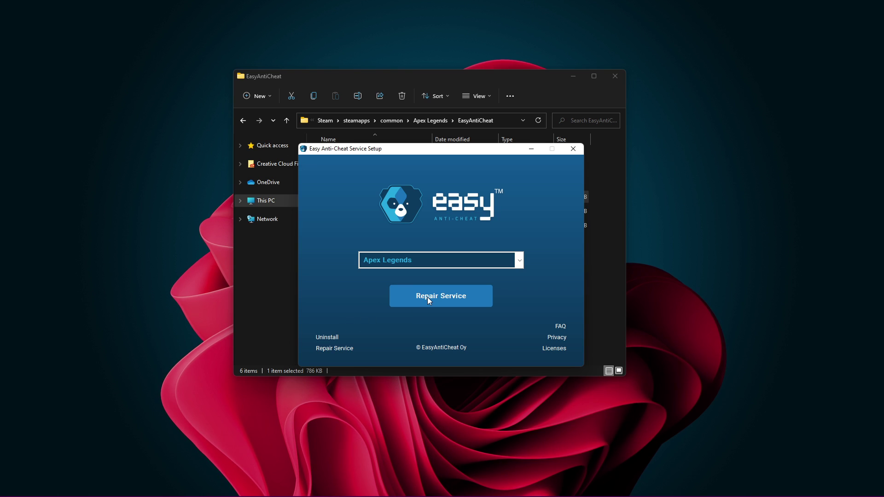
Step: Repair the Easy Anti-Cheat service for Apex Legends and finish the setup
click(428, 297)
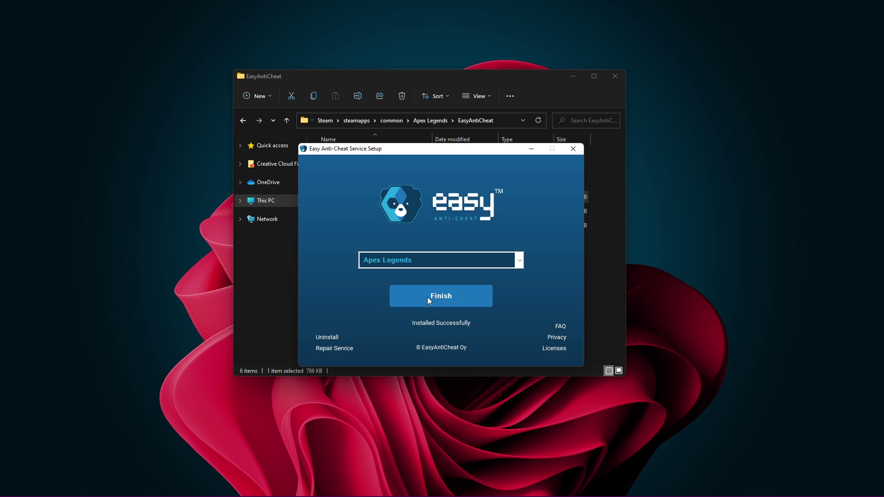
click(572, 149)
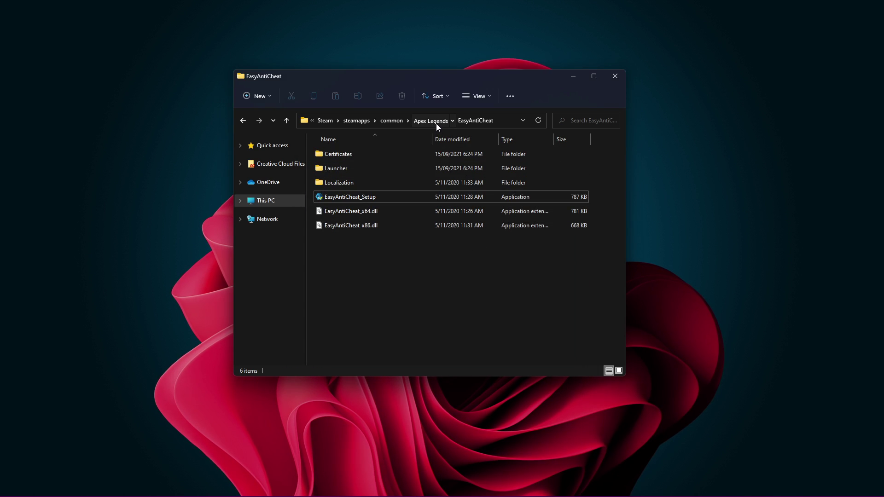
Step: Open the Properties window for r5apex in the Apex Legends folder and move it higher
click(435, 122)
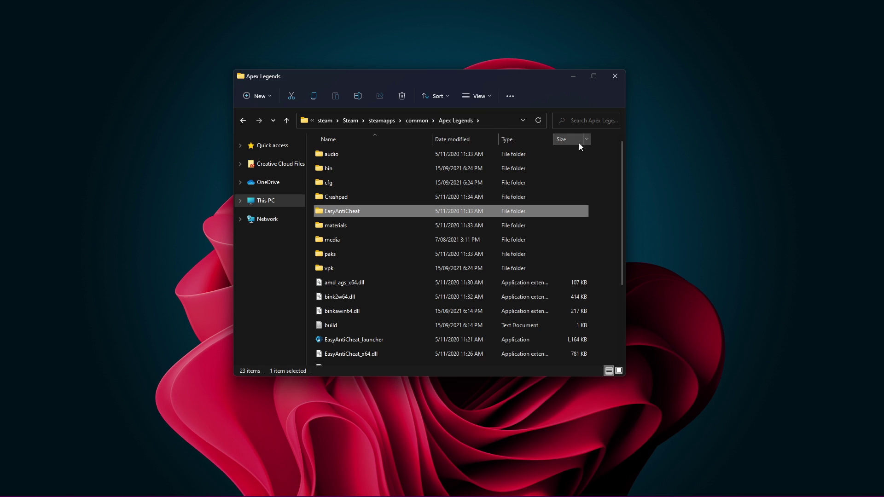
drag(623, 145, 626, 219)
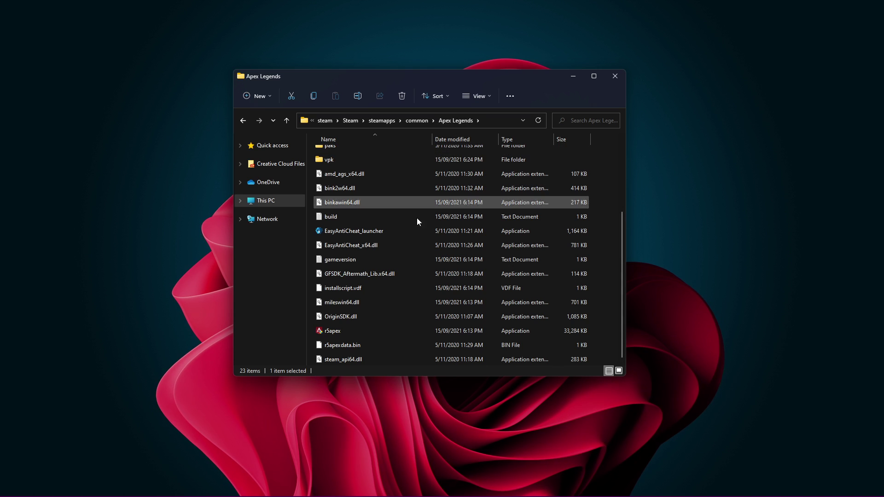
click(341, 328)
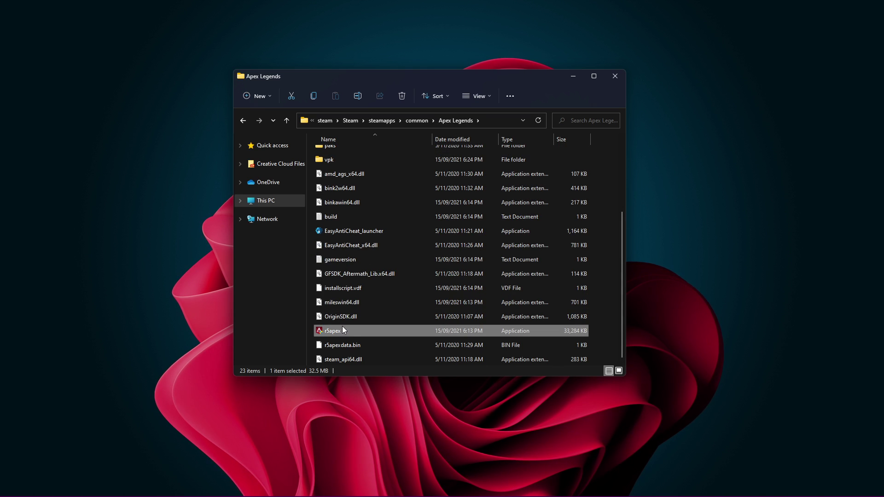
right_click(390, 328)
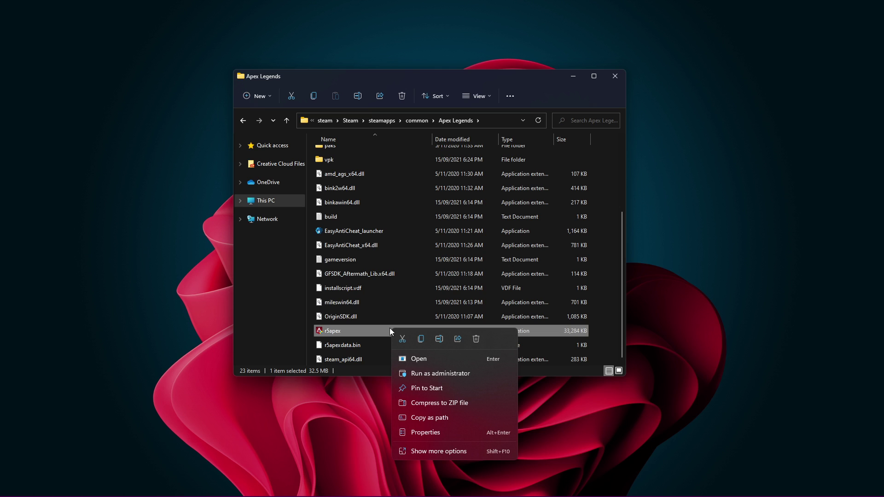
click(413, 427)
drag(456, 296, 440, 109)
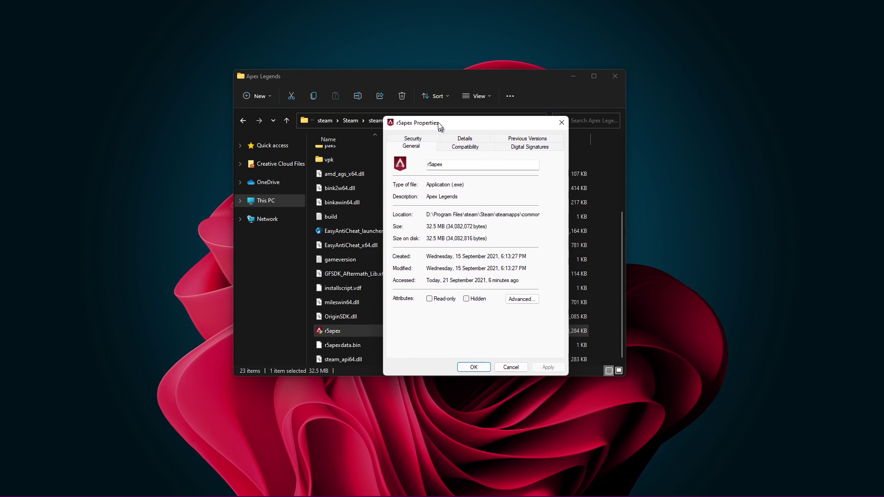
Step: Run r5apex in Windows 7 compatibility mode as administrator, without fullscreen optimizations, and apply
click(567, 77)
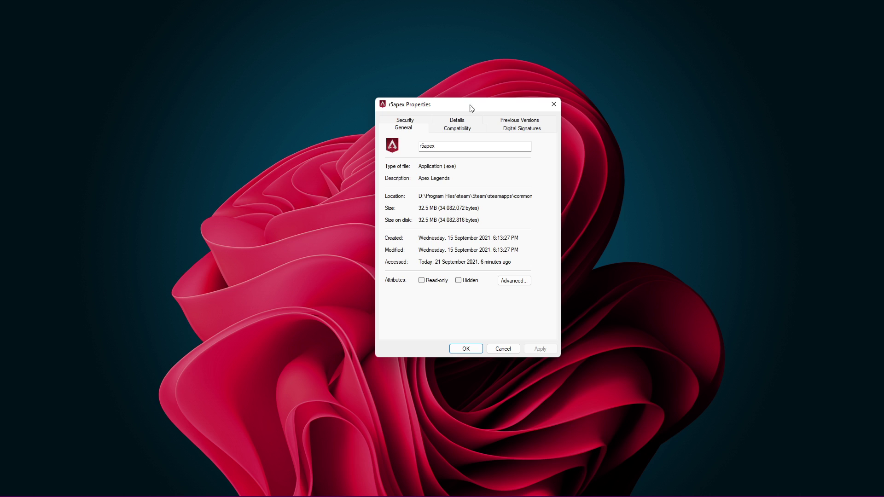
click(456, 129)
drag(449, 109, 425, 123)
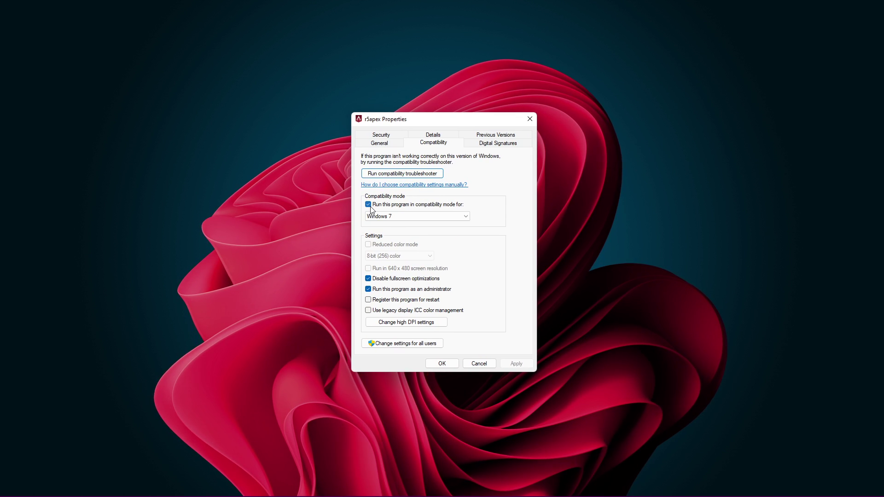
click(461, 216)
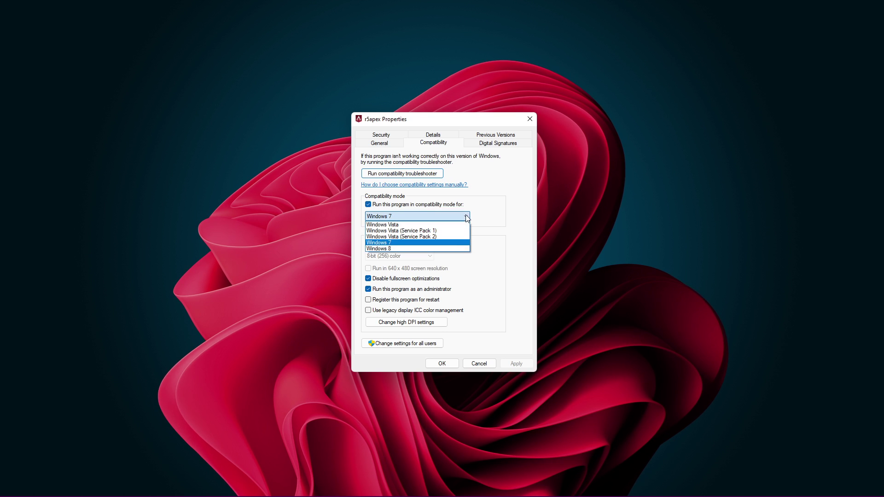
click(443, 242)
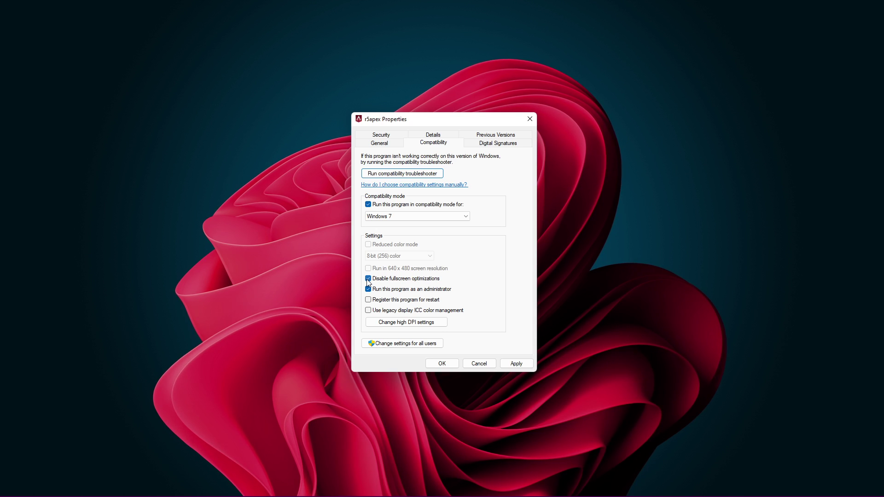
click(515, 364)
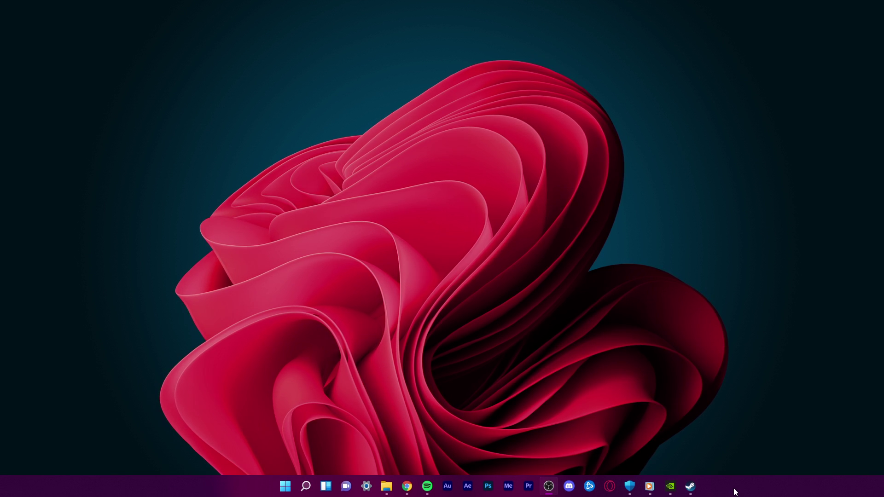
Step: Start verifying Apex Legends game file integrity from its Steam properties' Local Files section
click(690, 485)
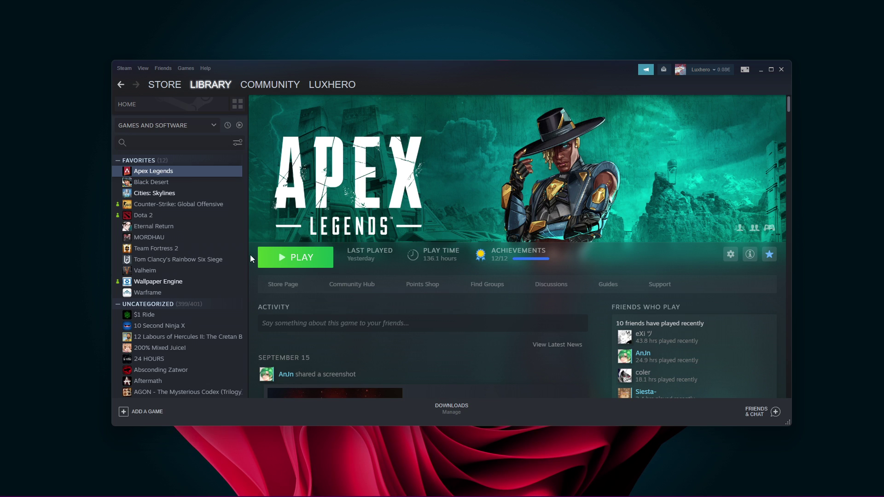
right_click(204, 173)
click(211, 234)
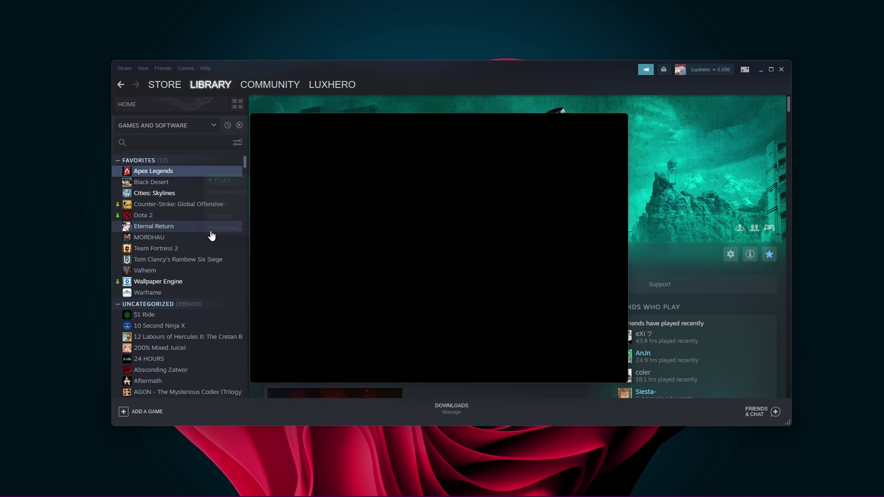
click(761, 70)
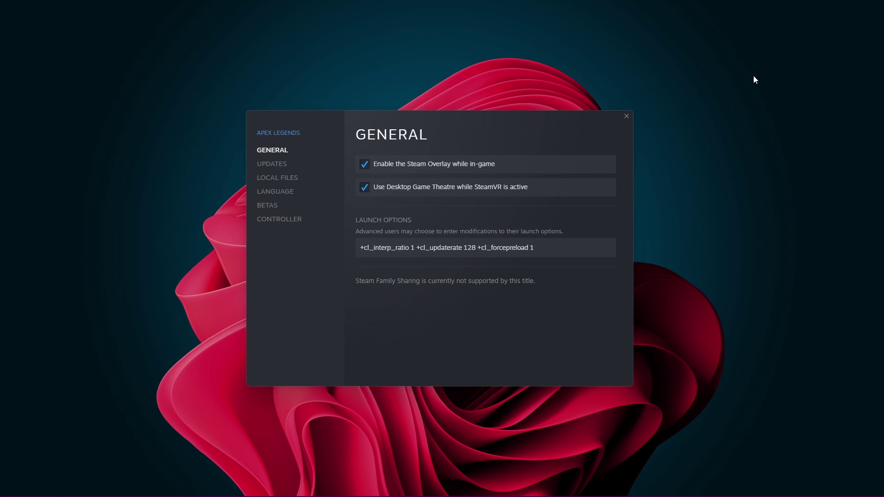
click(290, 177)
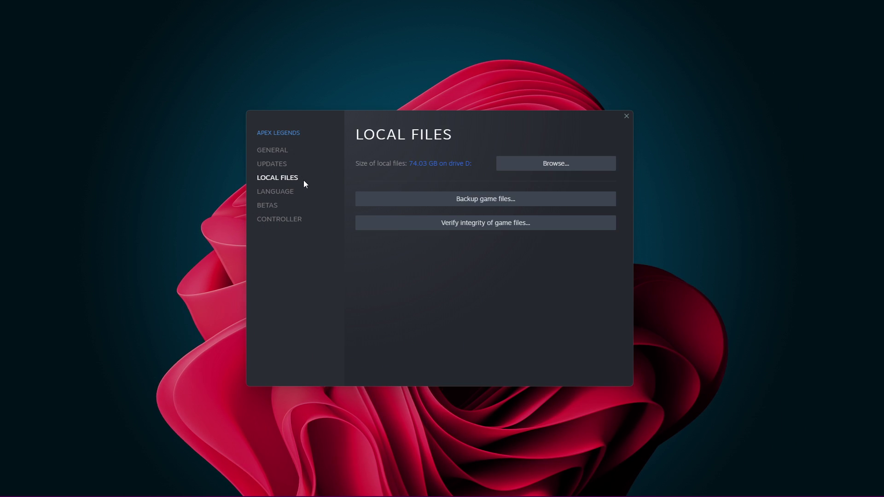
click(430, 227)
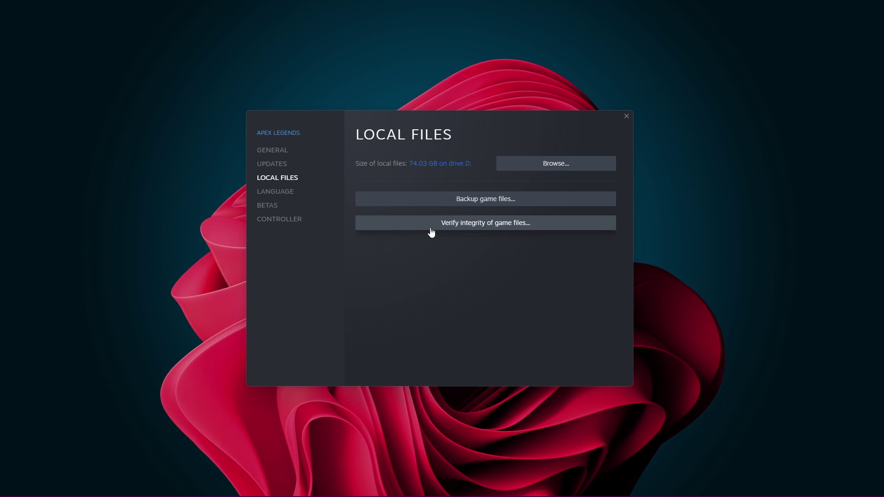
Step: Select and review the full Apex Legends launch options text on the General page
click(284, 153)
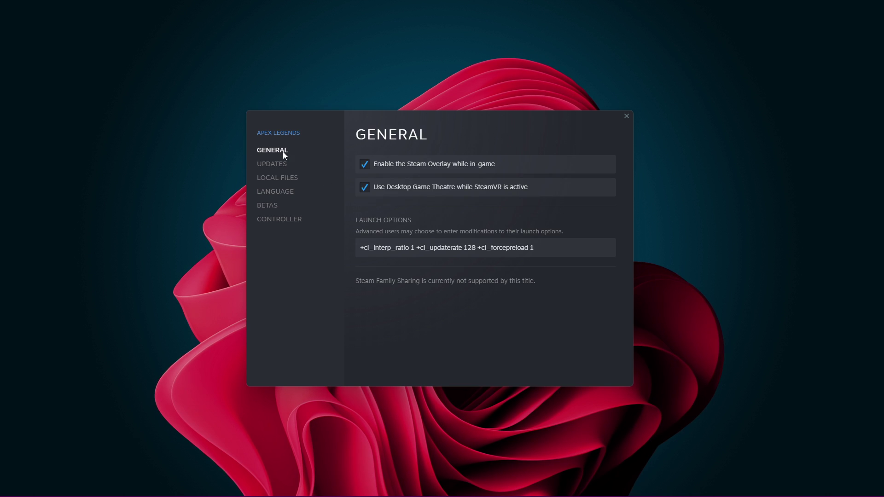
drag(536, 247, 333, 242)
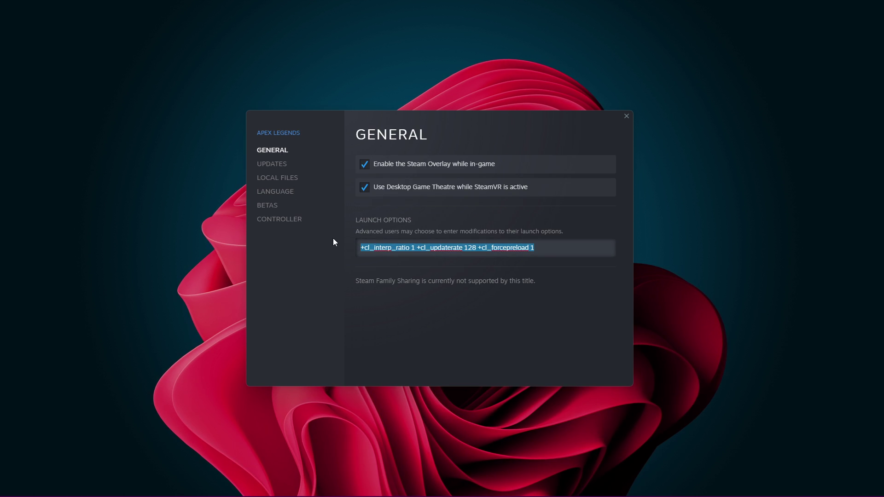
click(396, 261)
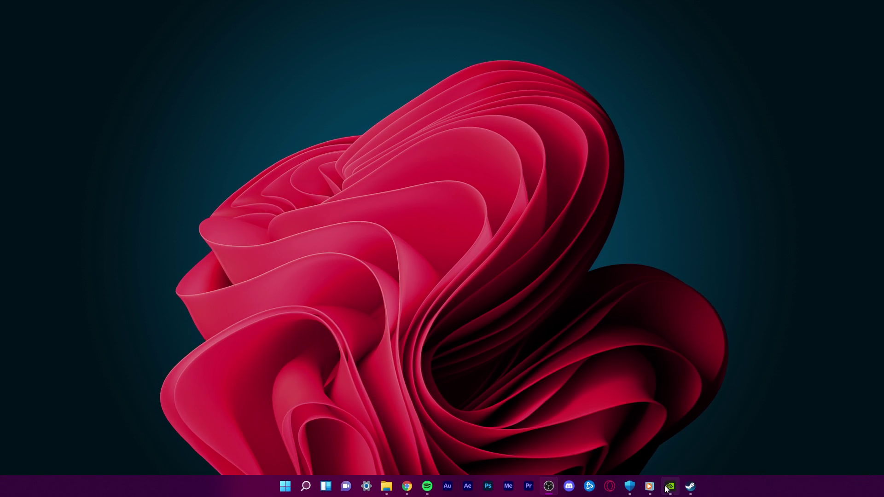
Step: Confirm through a driver update check that Game Ready Driver 510.10 is the latest
click(669, 486)
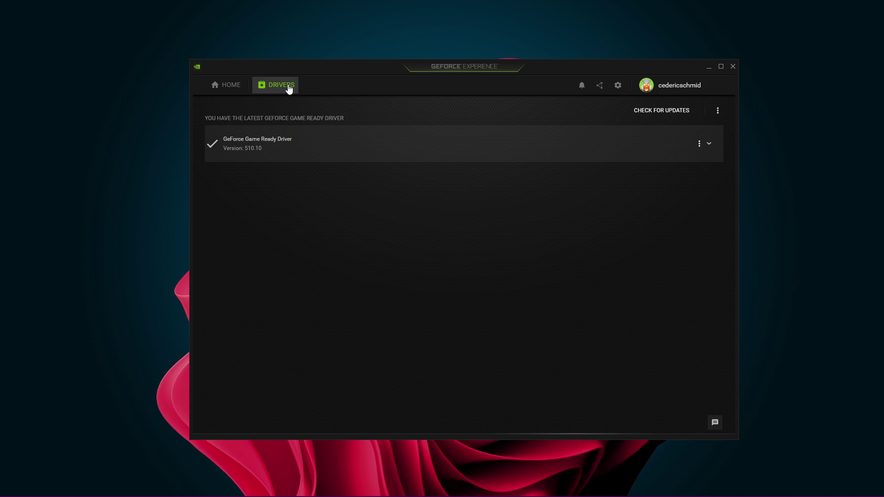
click(648, 112)
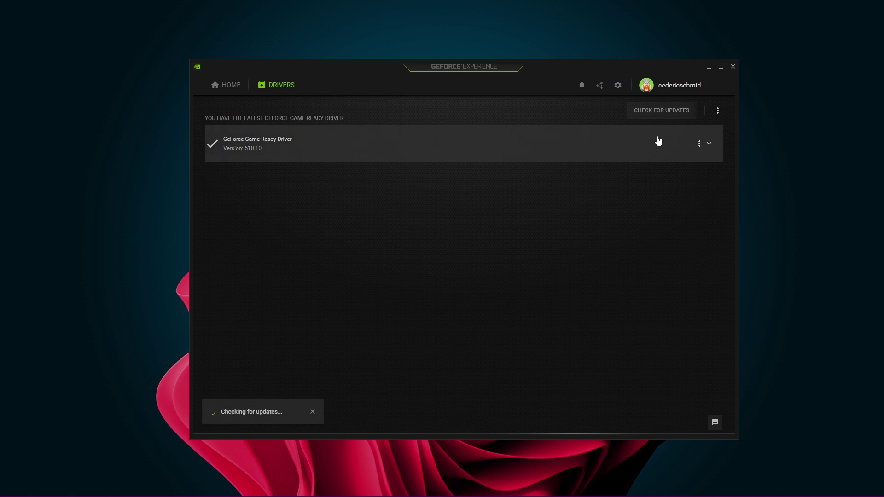
click(699, 146)
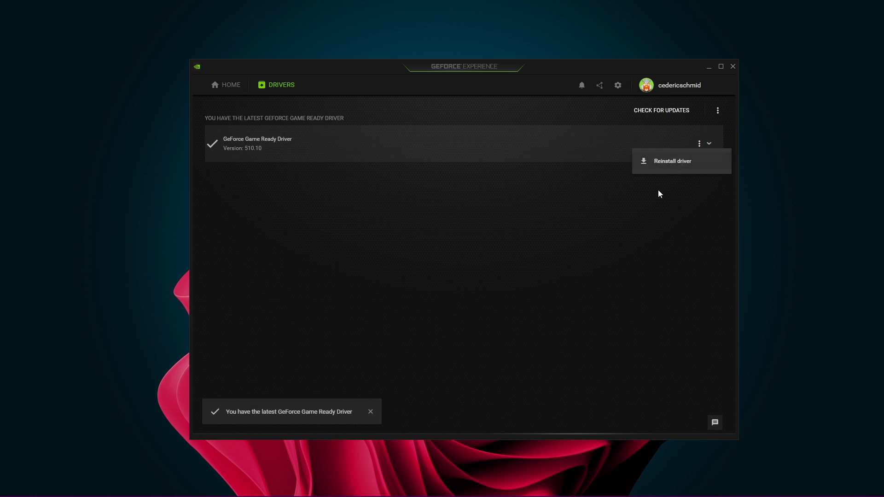
click(658, 204)
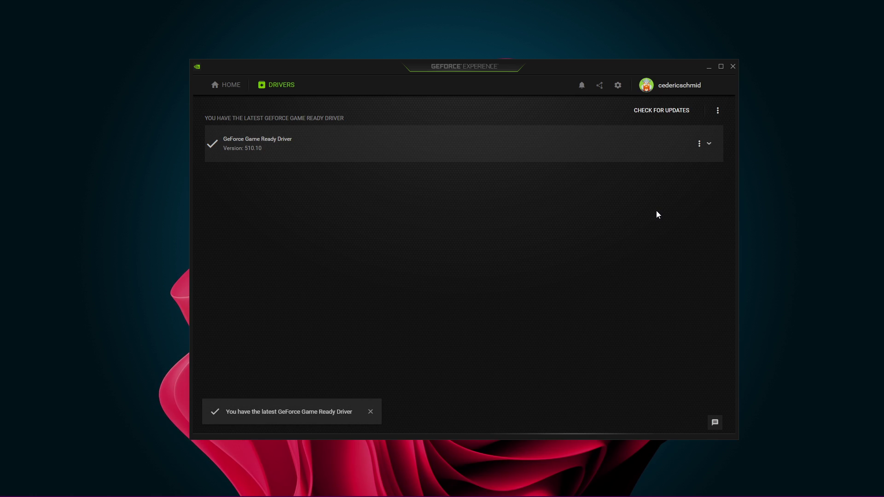
Step: Open the Apex Legends tile's Details from the GeForce Experience Home library
click(224, 85)
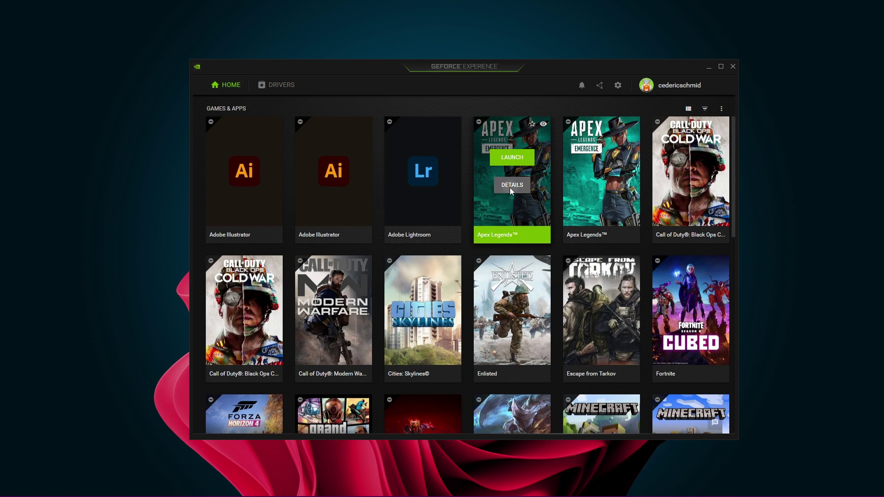
click(511, 187)
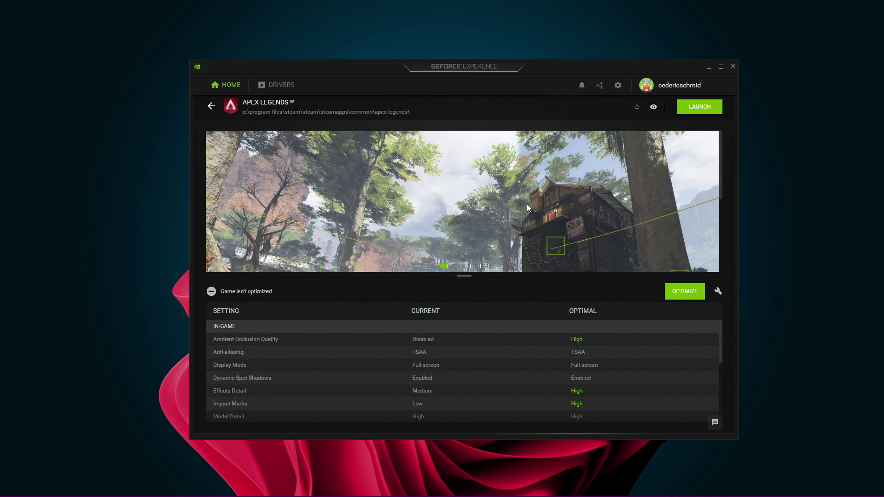
drag(722, 328, 720, 348)
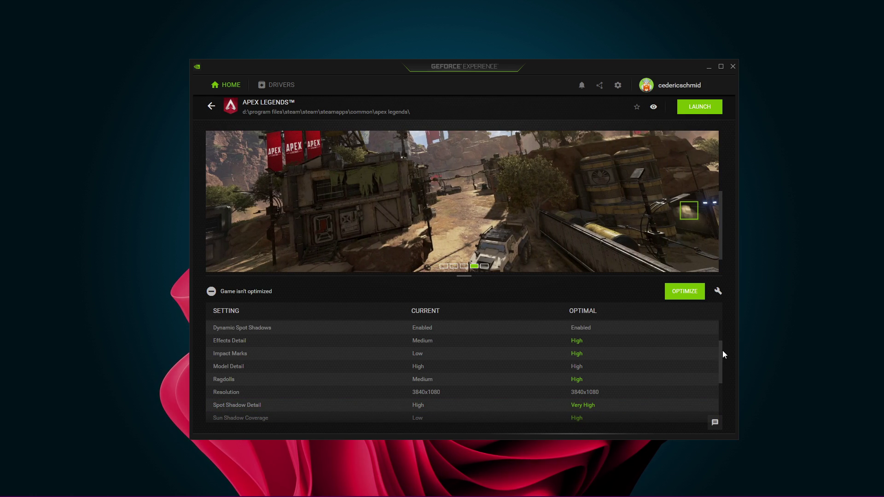
mouse_move(723, 350)
mouse_down()
mouse_move(719, 403)
mouse_move(715, 330)
mouse_up()
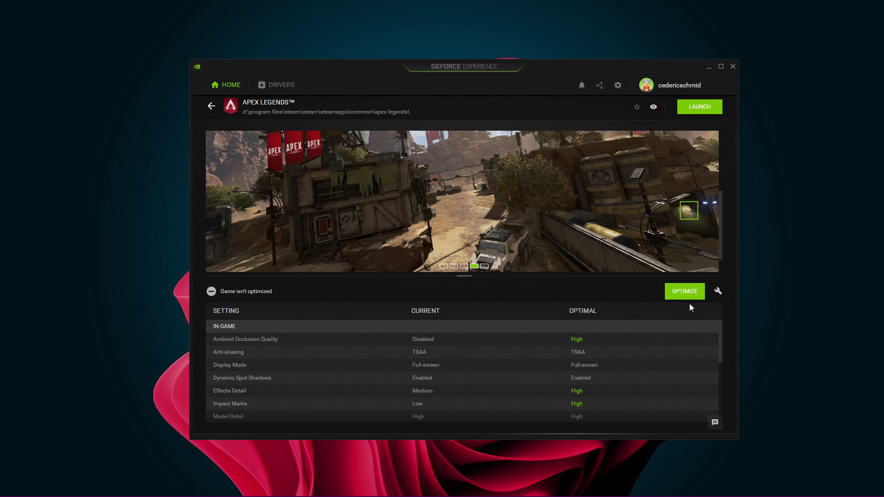
click(718, 291)
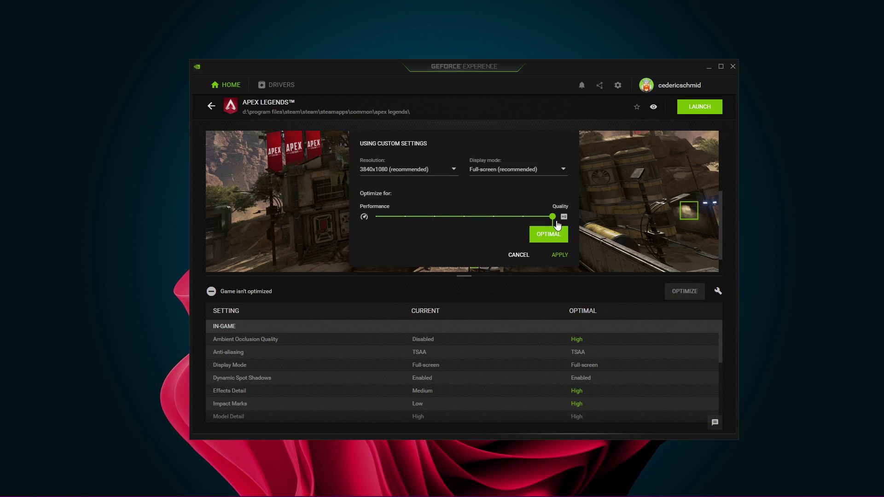
drag(486, 221, 431, 222)
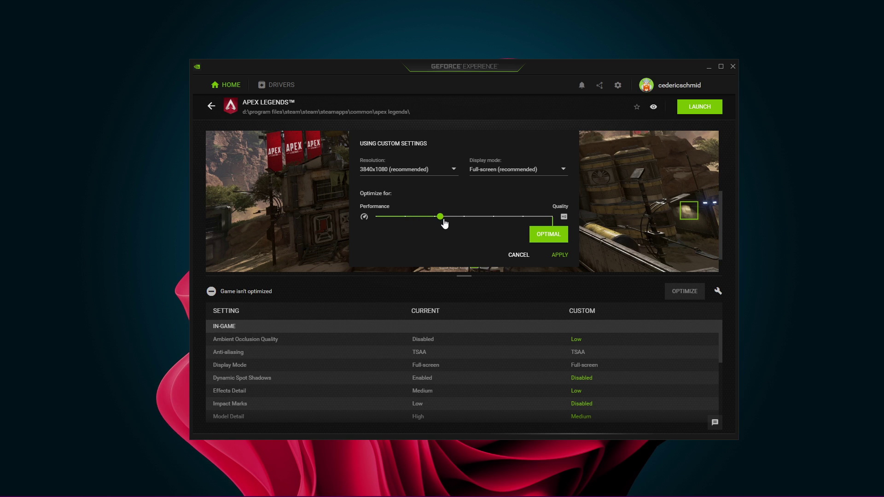
click(452, 170)
scroll(454, 174, up, 2)
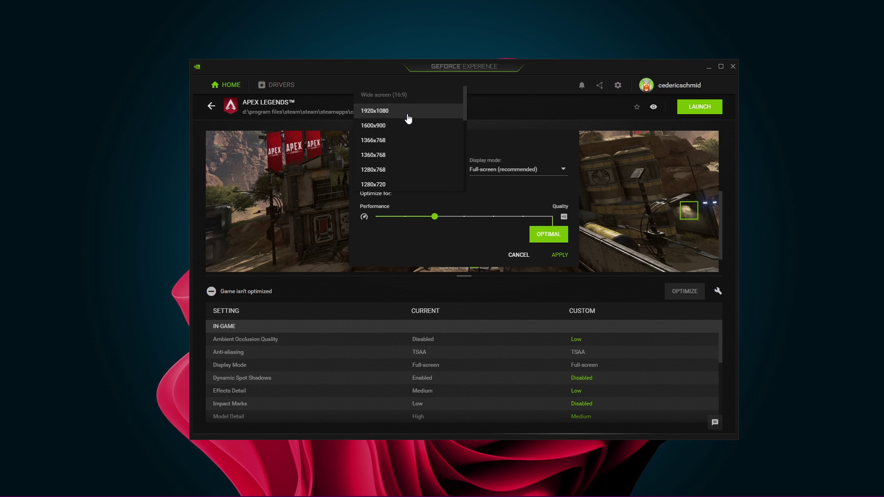
click(563, 168)
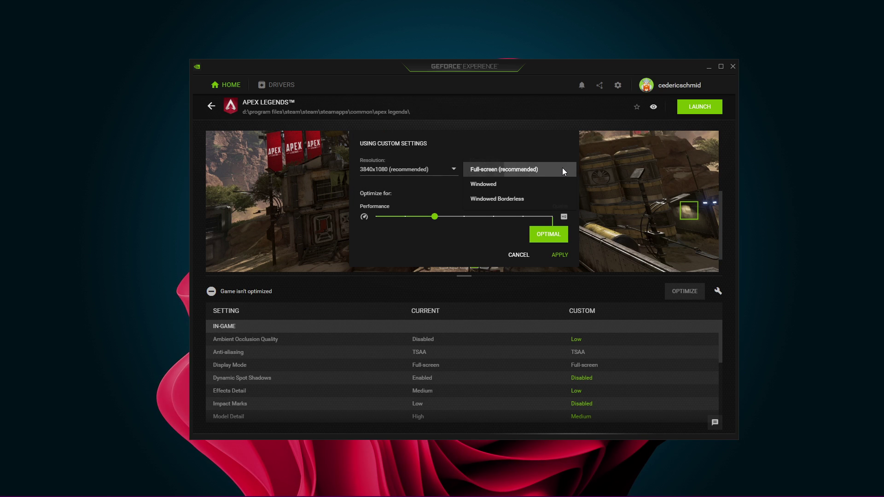
click(562, 168)
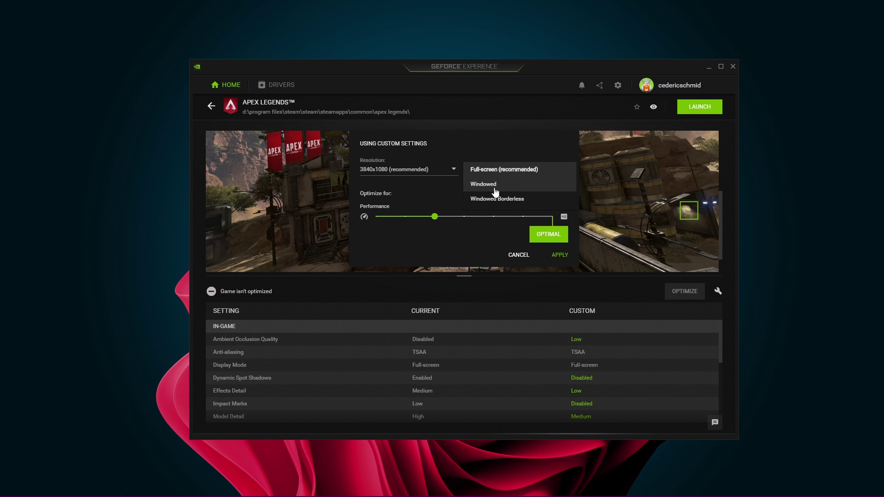
click(531, 117)
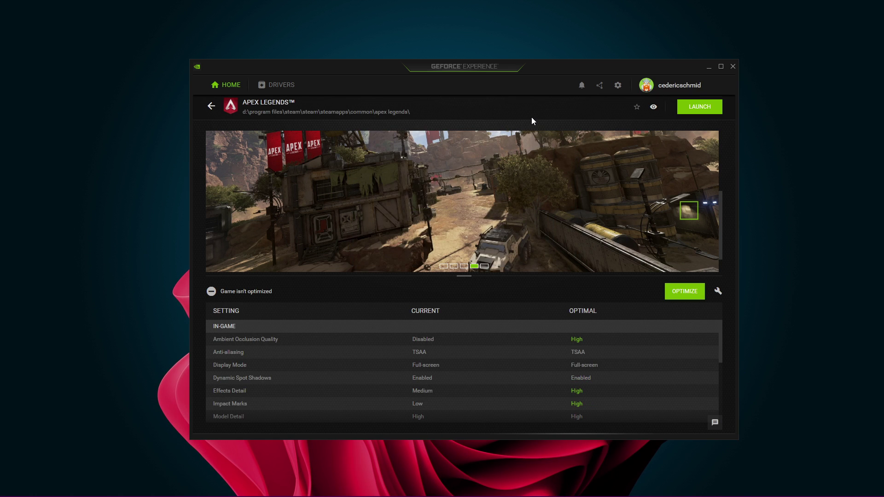
Step: Switch the In-Game Overlay toggle off in GeForce Experience Settings
click(617, 86)
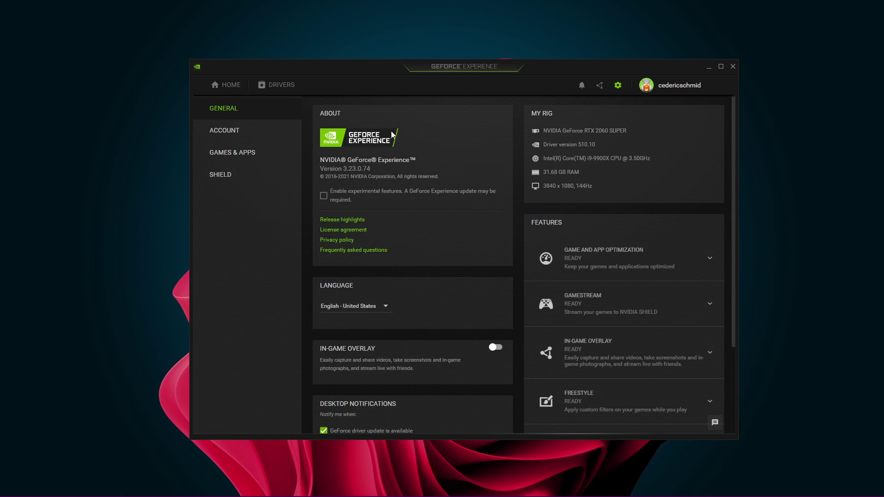
click(495, 349)
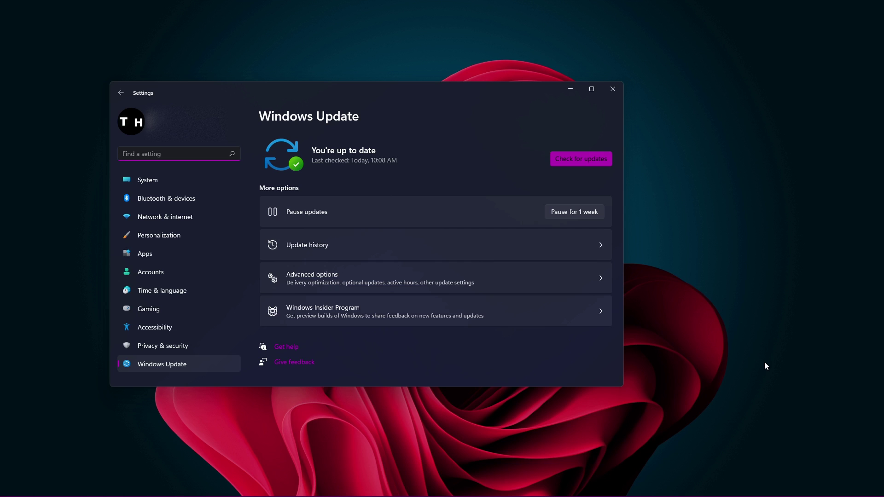
Step: Check for updates on the Windows Update page
click(579, 161)
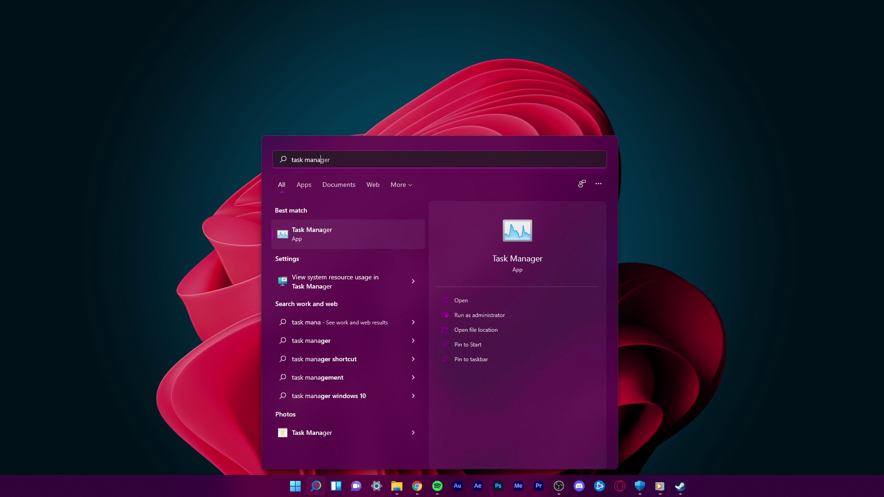
Step: Open Task Manager, sort processes by memory, and browse down past Windows Explorer
key(Return)
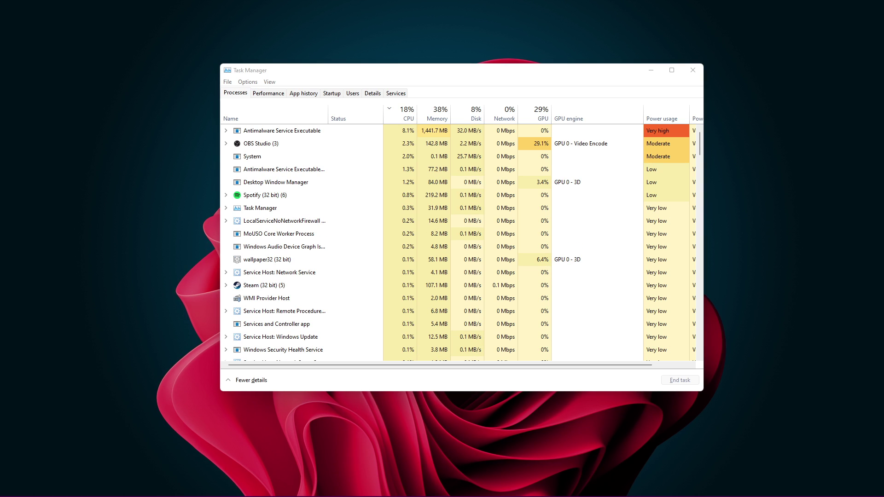
click(442, 112)
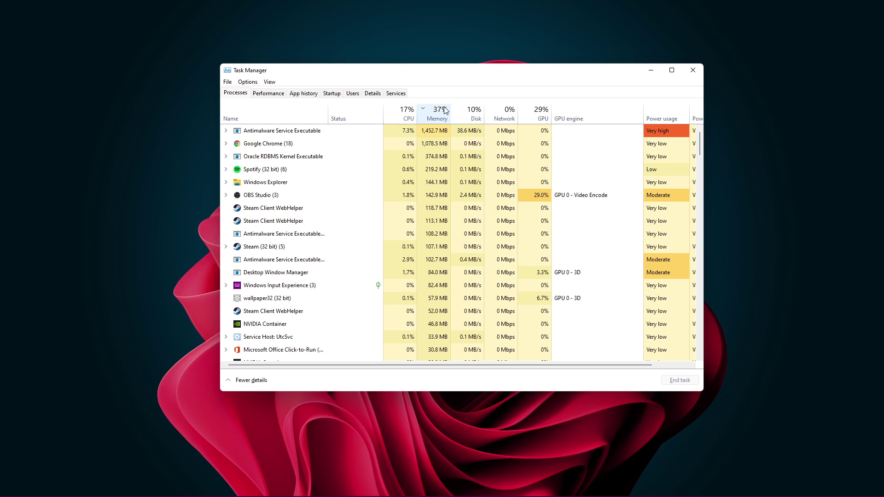
click(353, 185)
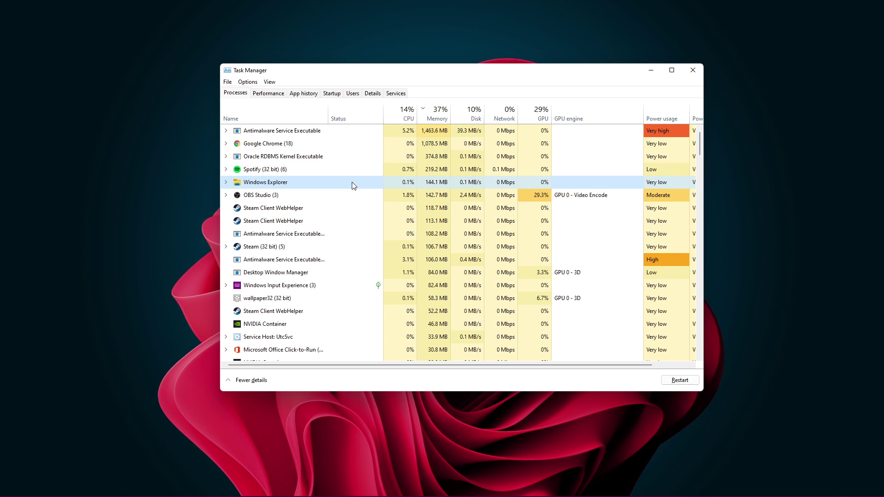
key(Page_Down)
key(Page_Down)
key(Page_Down)
key(Down)
key(Down)
key(Down)
key(Down)
key(Down)
key(Down)
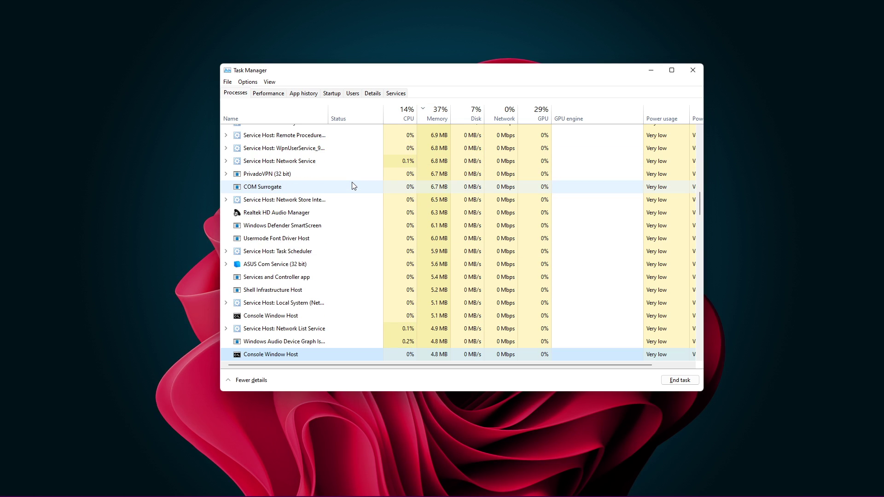
key(Down)
key(Down)
key(Down)
key(Down)
key(Down)
key(Down)
key(Down)
key(Down)
key(Down)
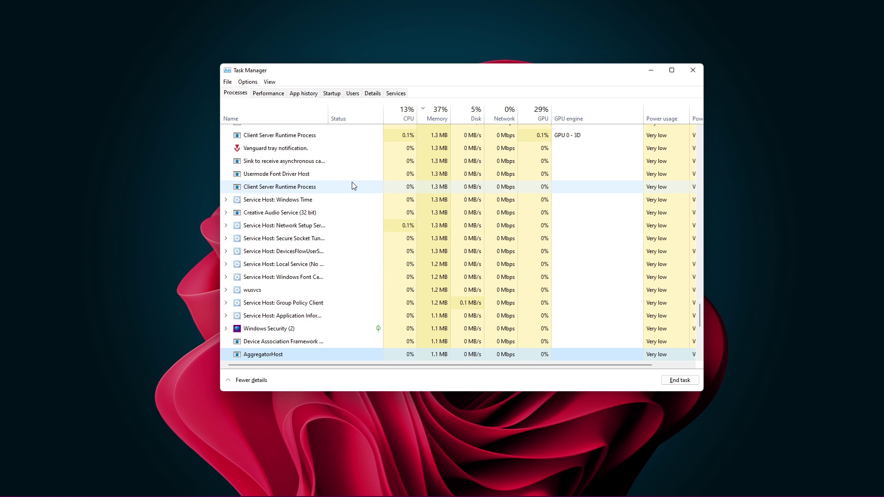
Step: Reverse the memory sort so the largest memory users appear first
click(438, 114)
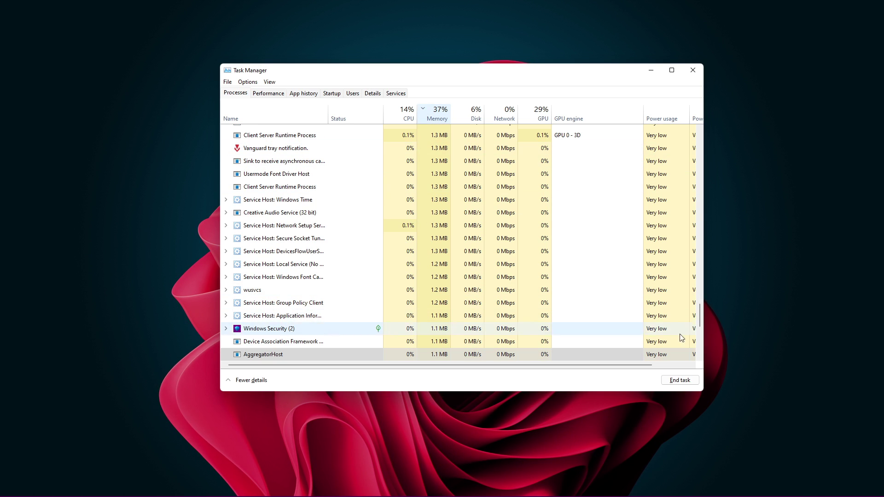
drag(700, 311, 708, 144)
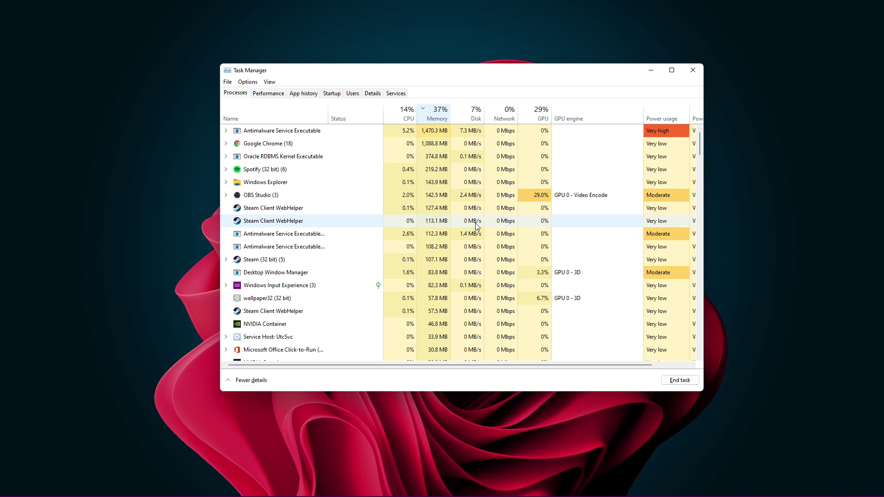
key(super)
text(task)
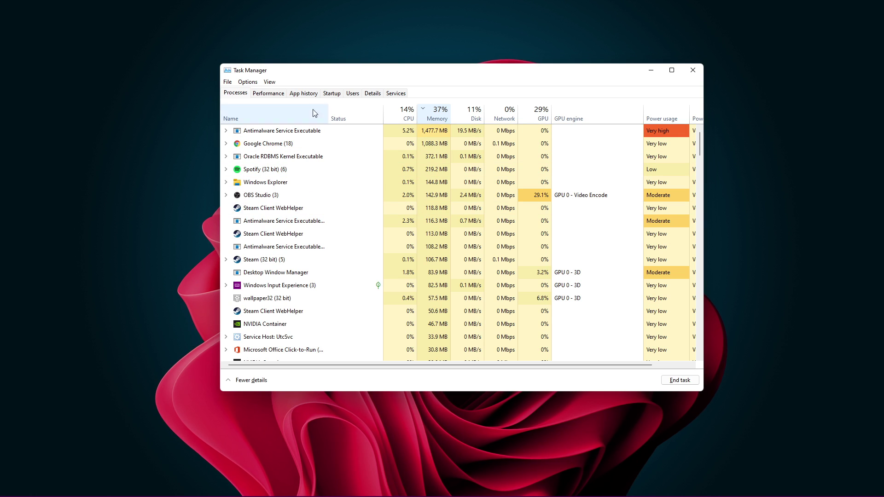
Step: Sort by CPU, end the wallpaper32 (32 bit) task, and close Task Manager
click(413, 113)
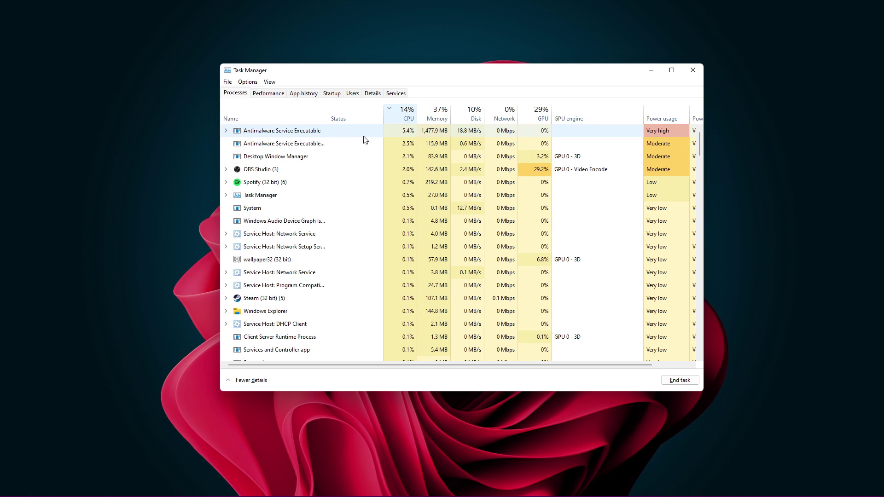
right_click(325, 225)
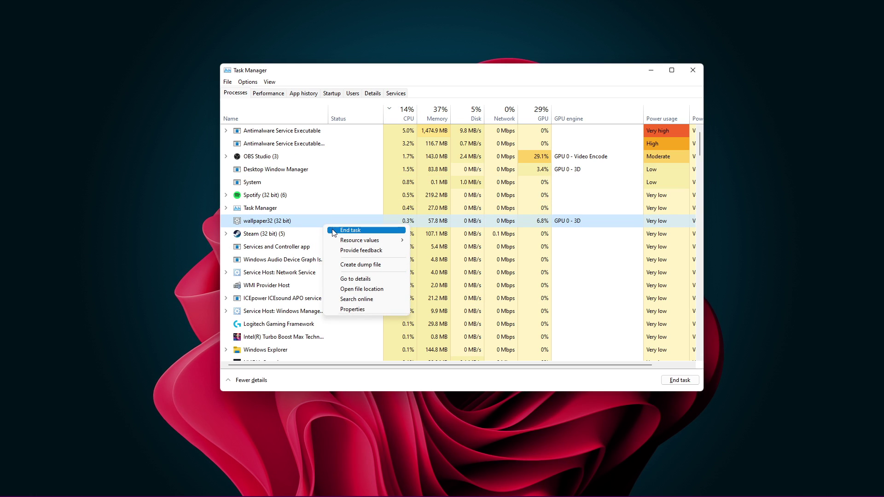
click(313, 227)
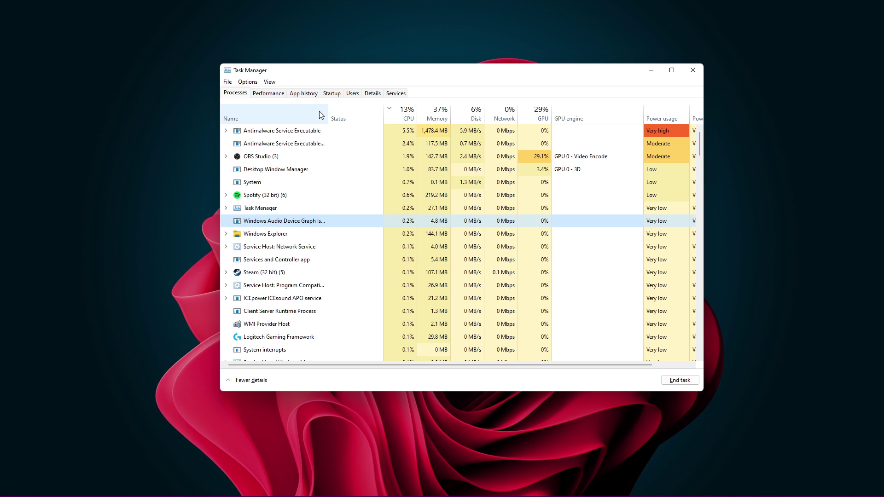
click(694, 69)
Step: Search %temp% from the Start menu to open the Temp folder
key(super)
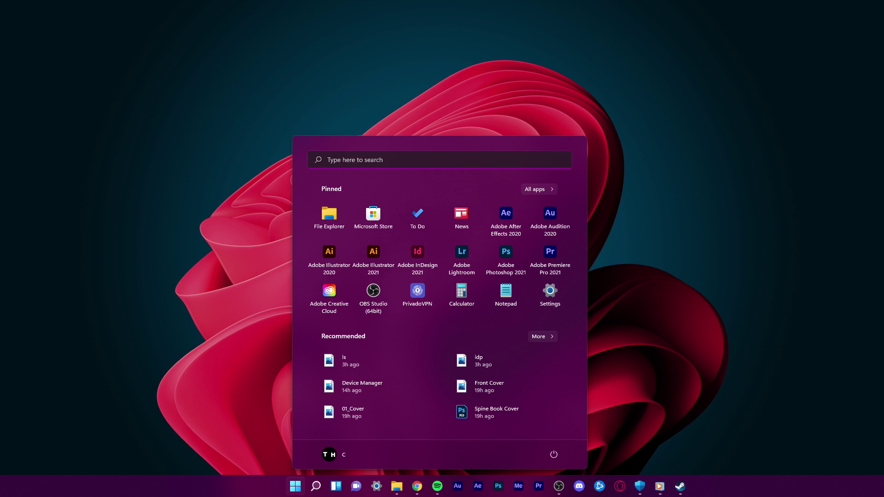
text(%temp%)
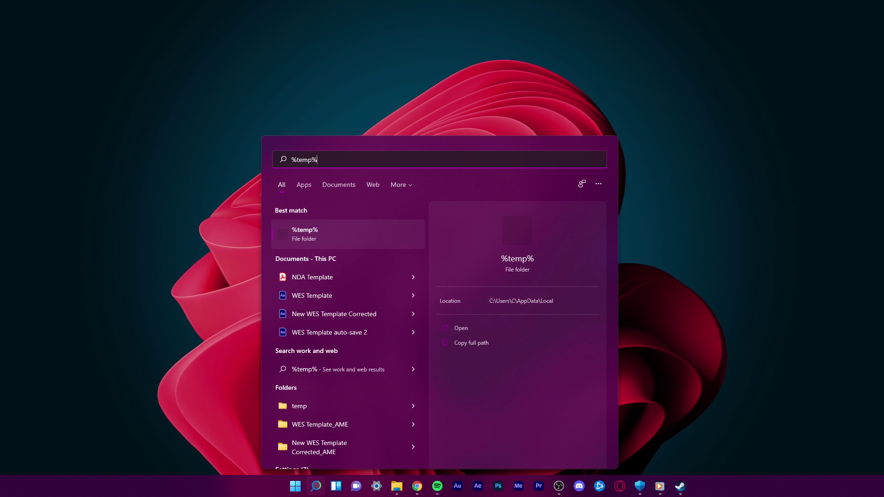
key(Return)
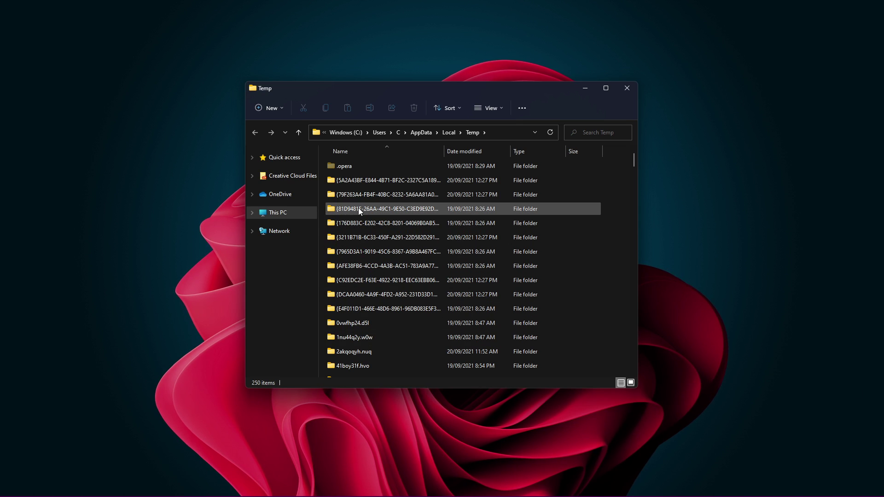
Step: Delete every Temp folder item, skipping all files still in use
key(ctrl+a)
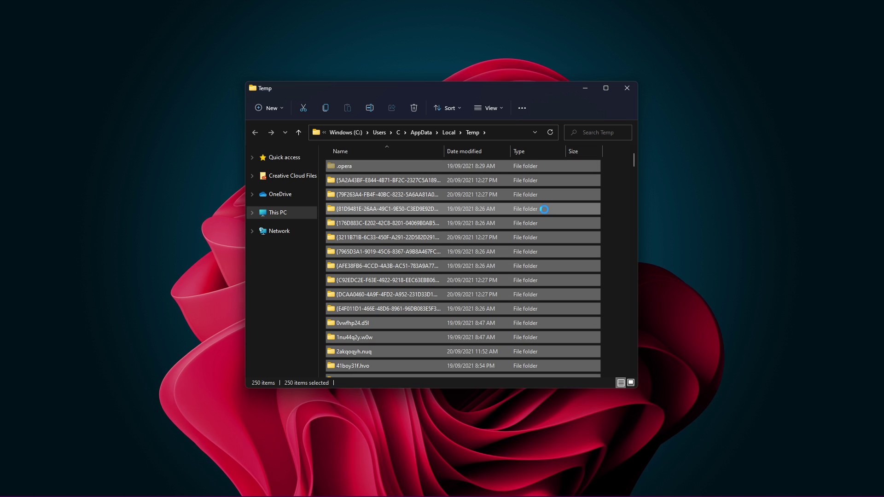
right_click(544, 209)
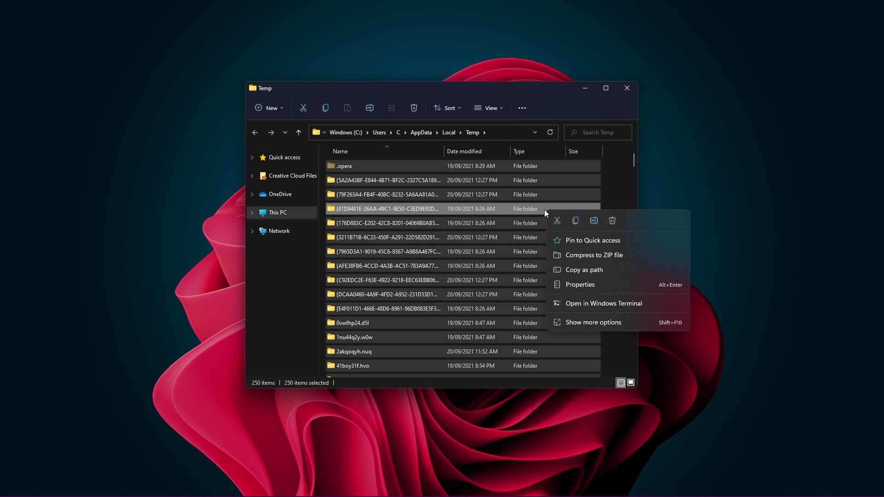
click(611, 222)
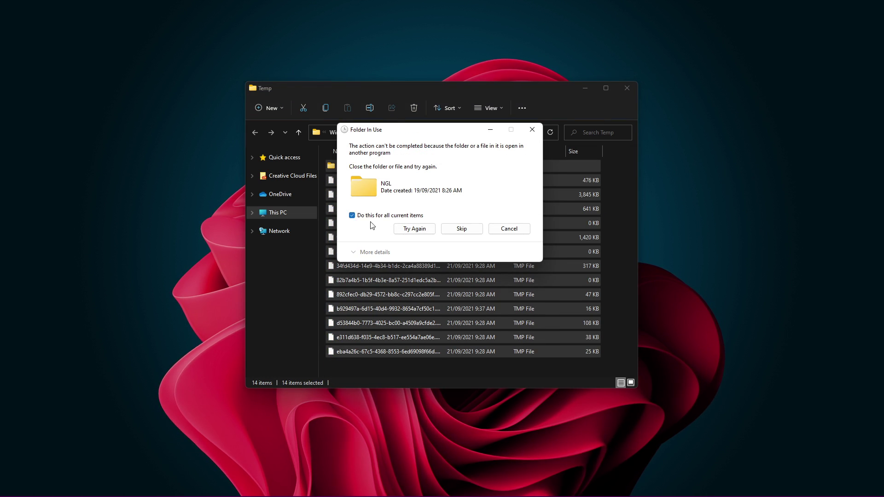
click(460, 229)
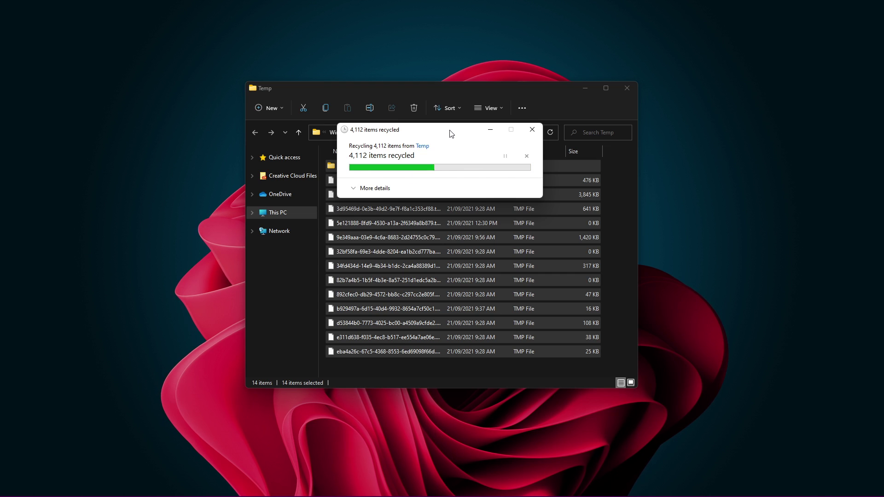
click(609, 180)
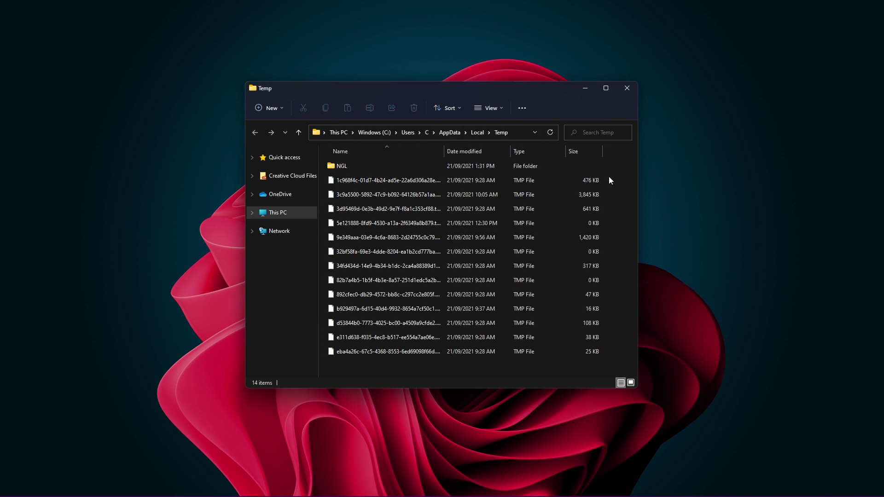